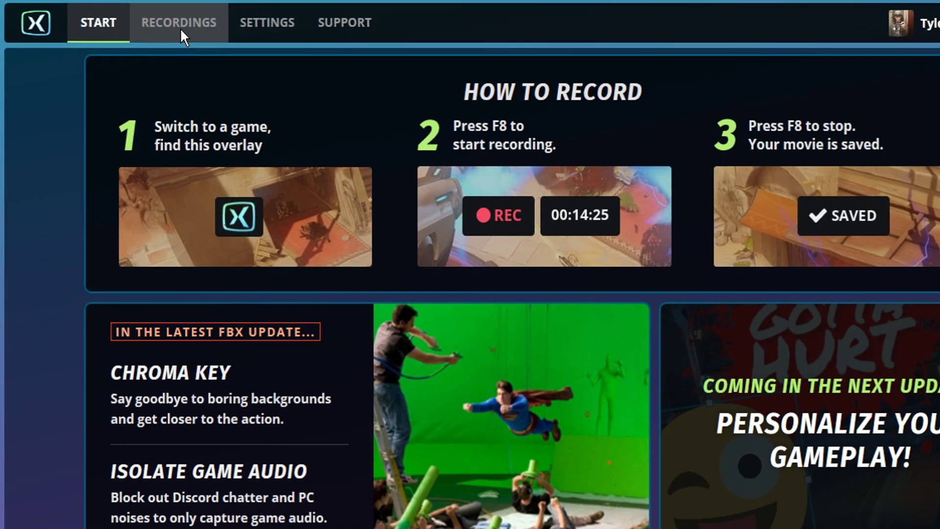
Step: Open the saved recordings and preview several points in Video3, pausing playback near the 18:50 mark
{"action": "left_click", "coordinate": [180, 28]}
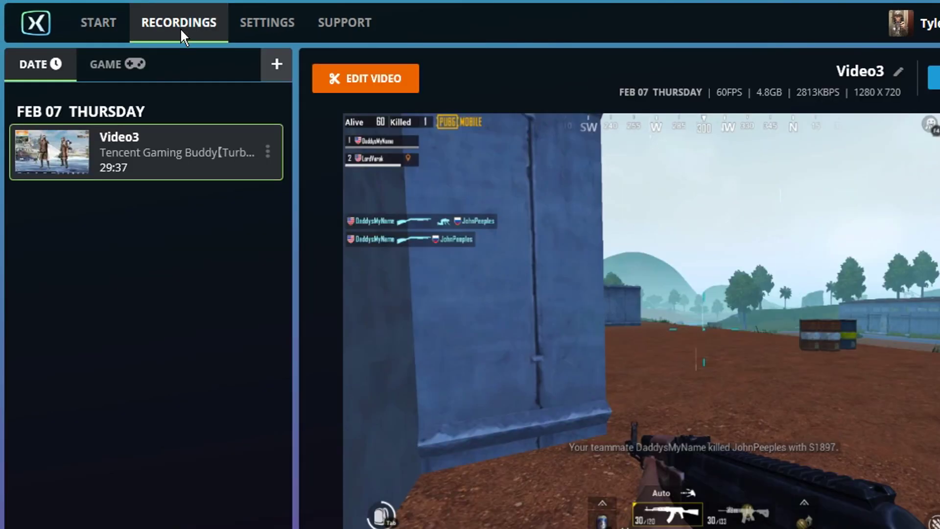
{"action": "left_click", "coordinate": [294, 28]}
{"action": "left_click", "coordinate": [371, 18]}
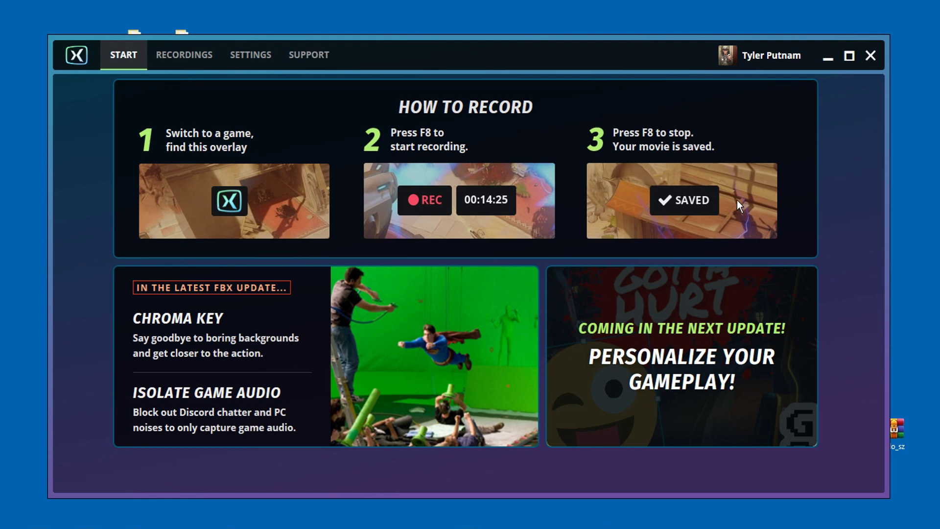
{"action": "left_click", "coordinate": [179, 57]}
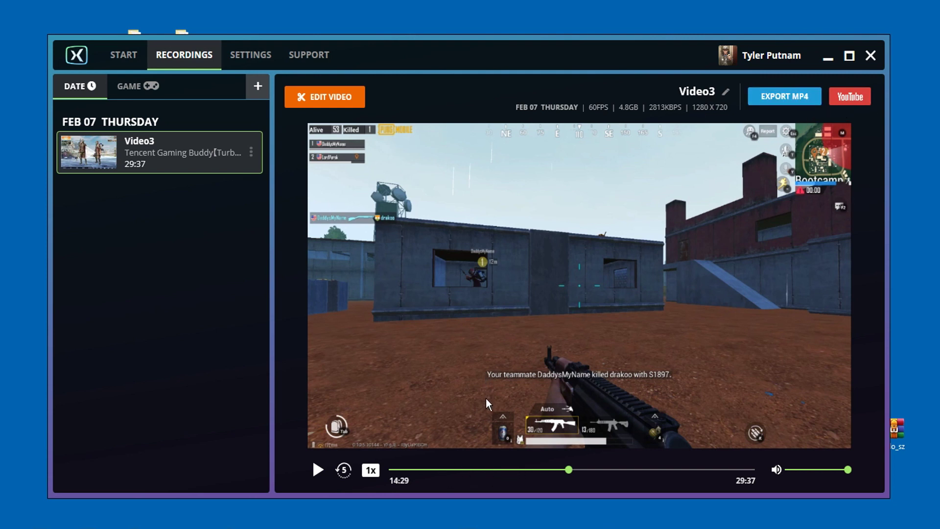
{"action": "left_click_drag", "start_coordinate": [458, 472], "coordinate": [724, 472]}
{"action": "left_click", "coordinate": [424, 470]}
{"action": "left_click", "coordinate": [463, 471]}
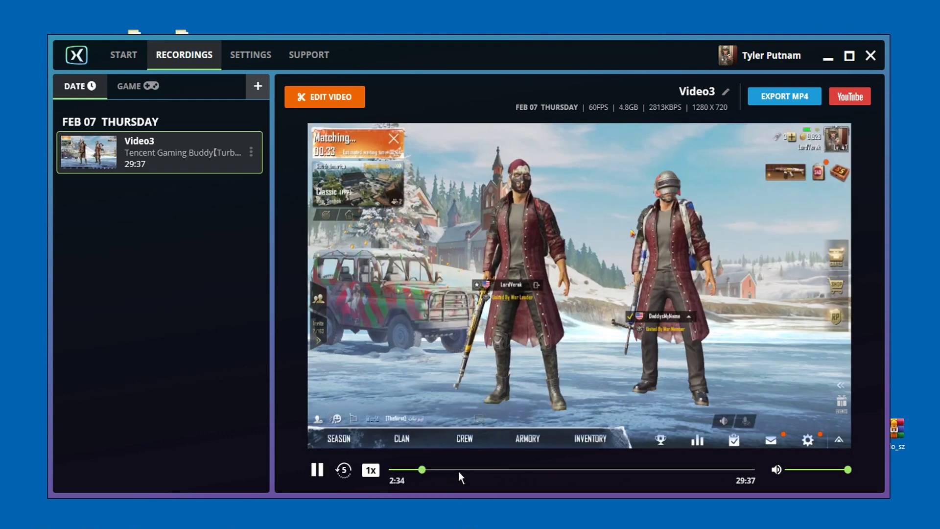
{"action": "left_click", "coordinate": [560, 473]}
{"action": "left_click", "coordinate": [621, 473]}
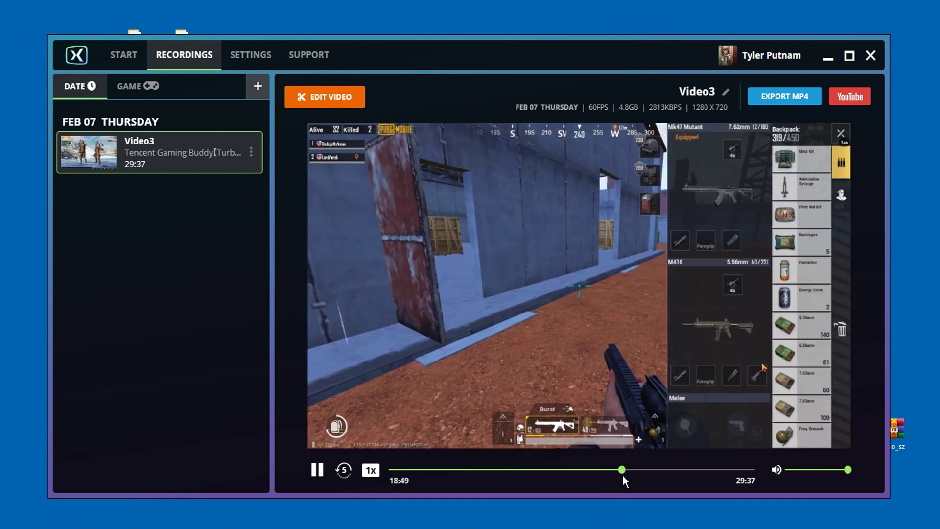
{"action": "left_click", "coordinate": [317, 471]}
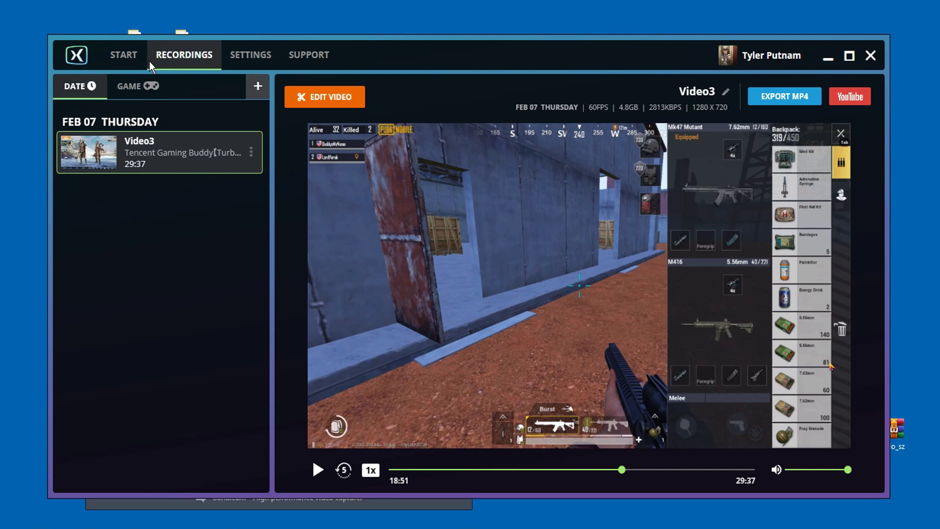
Step: In the video settings, review the available encoders and select the NVIDIA GeForce GTX 1060 hardware encoder
{"action": "left_click", "coordinate": [246, 53]}
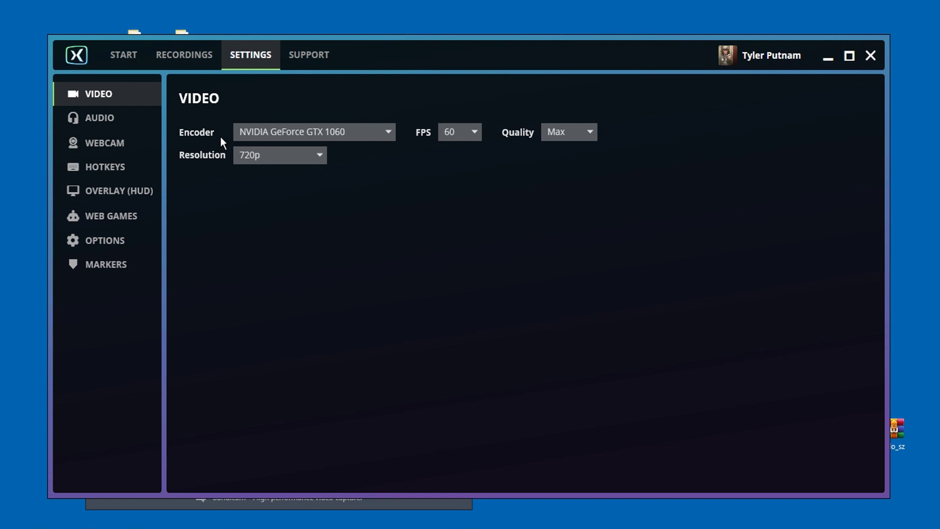
{"action": "left_click", "coordinate": [371, 130]}
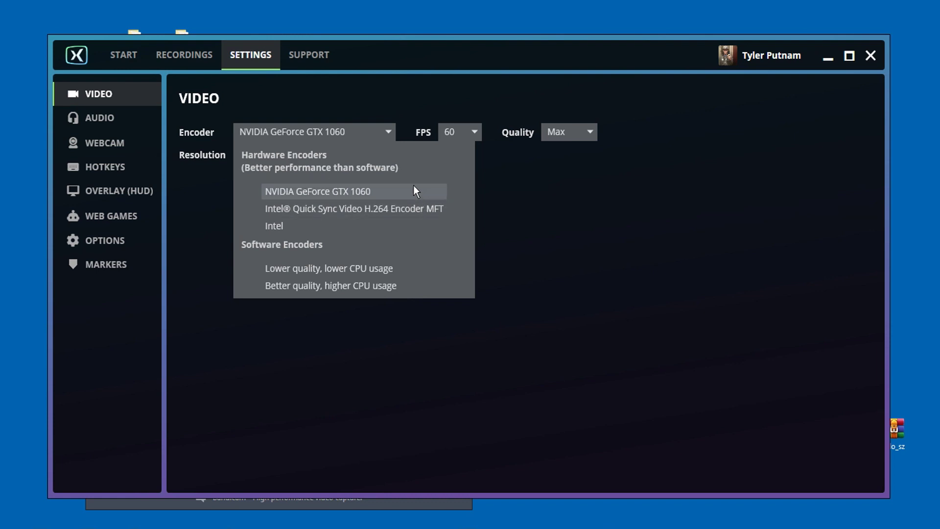
{"action": "left_click", "coordinate": [337, 131]}
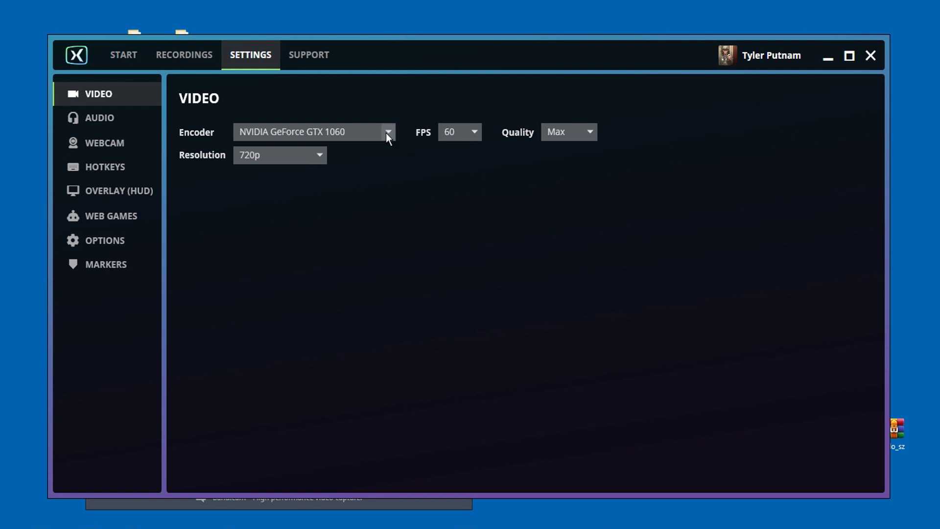
{"action": "left_click", "coordinate": [387, 133]}
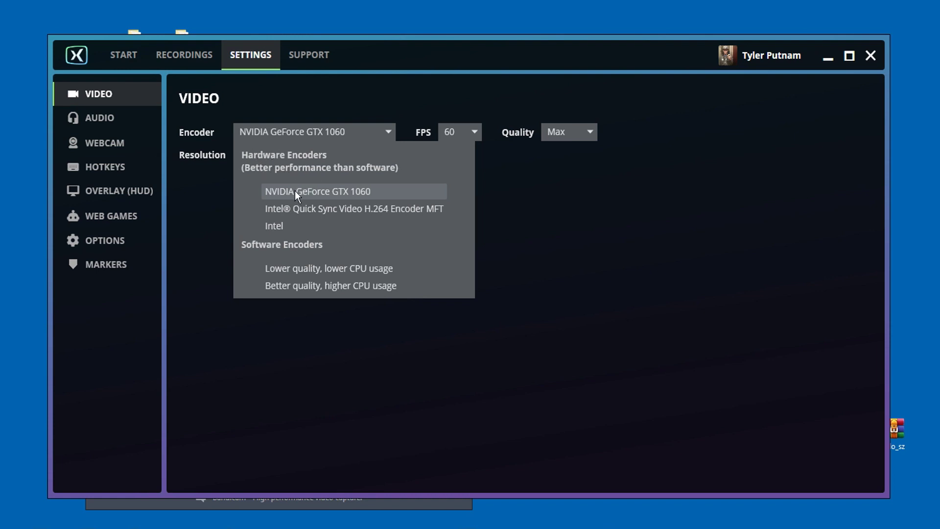
{"action": "left_click", "coordinate": [345, 193]}
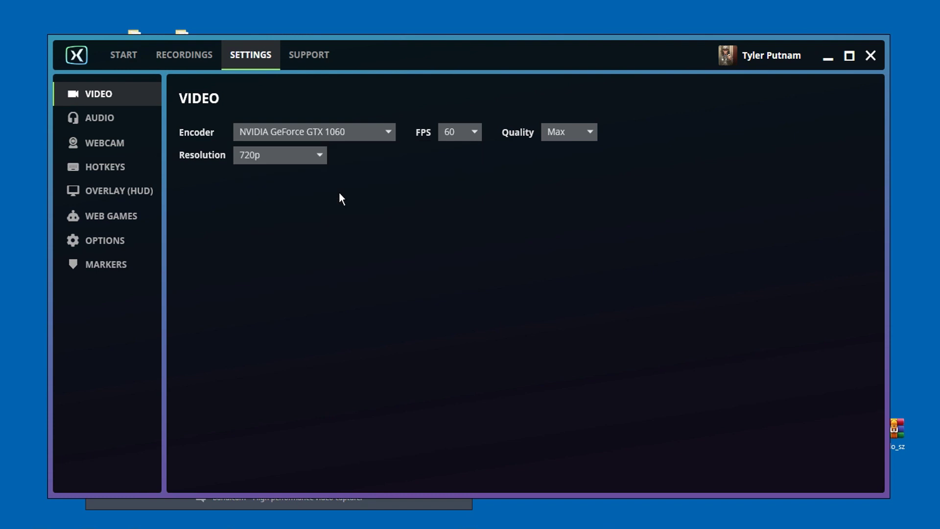
Step: Try a frame rate of 144 FPS before setting it back to 60, and select Max video quality
{"action": "left_click", "coordinate": [469, 136]}
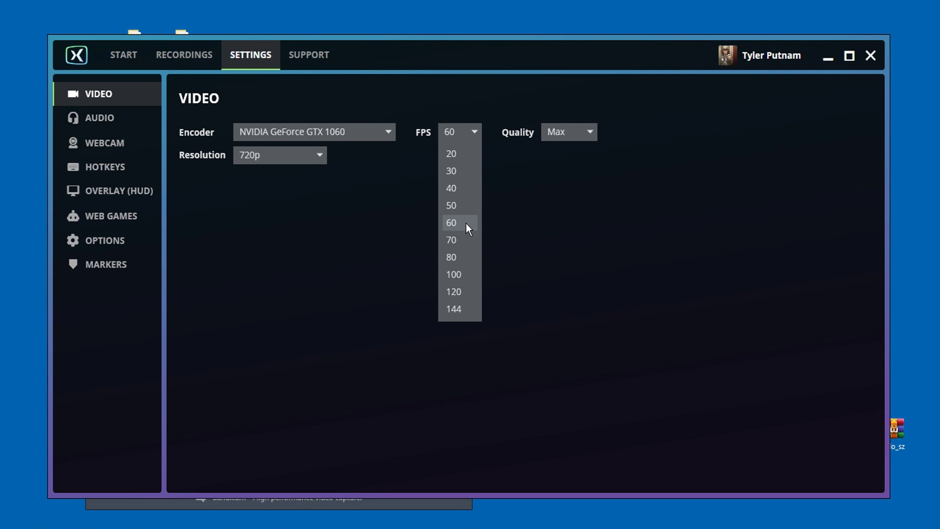
{"action": "left_click", "coordinate": [465, 309]}
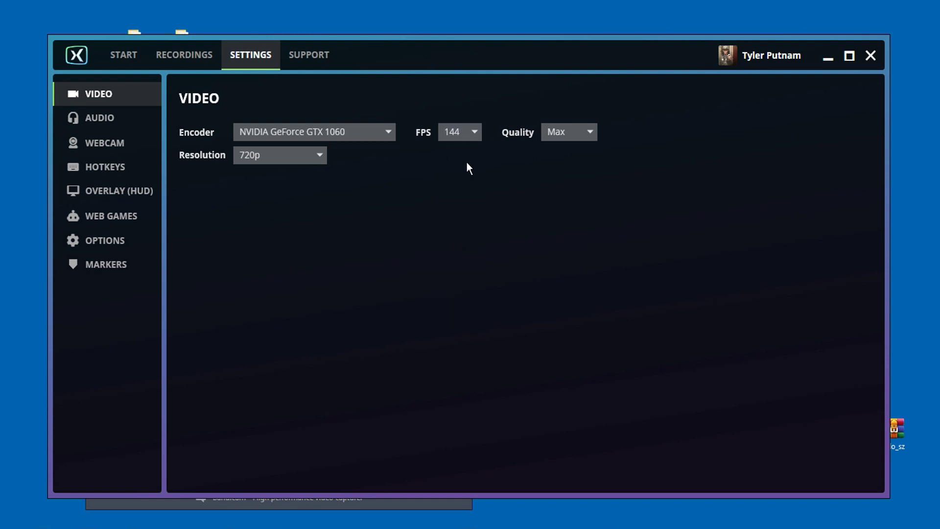
{"action": "left_click", "coordinate": [470, 134]}
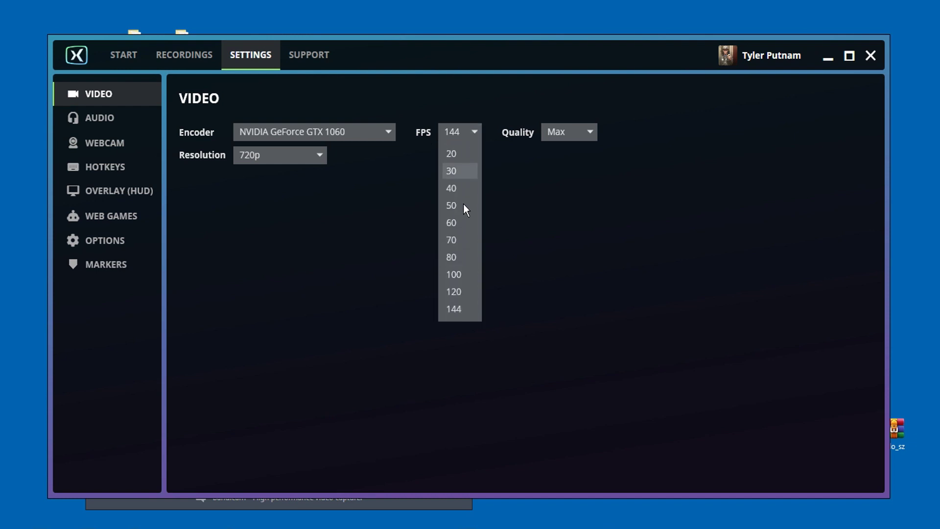
{"action": "left_click", "coordinate": [462, 228]}
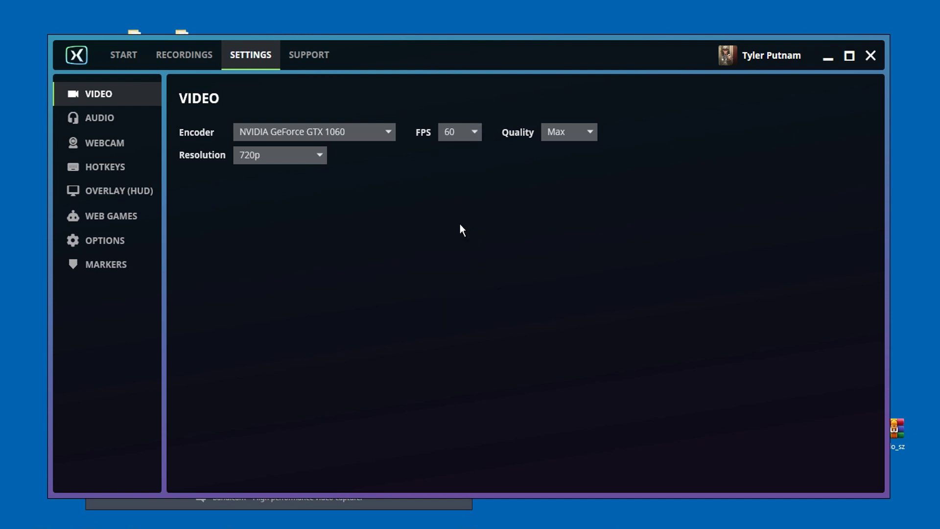
{"action": "left_click", "coordinate": [558, 135]}
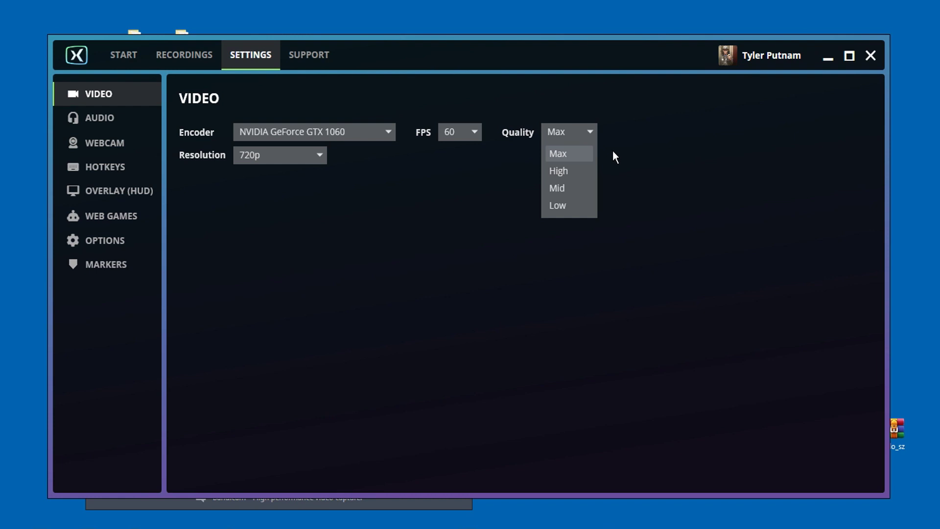
{"action": "left_click", "coordinate": [574, 159]}
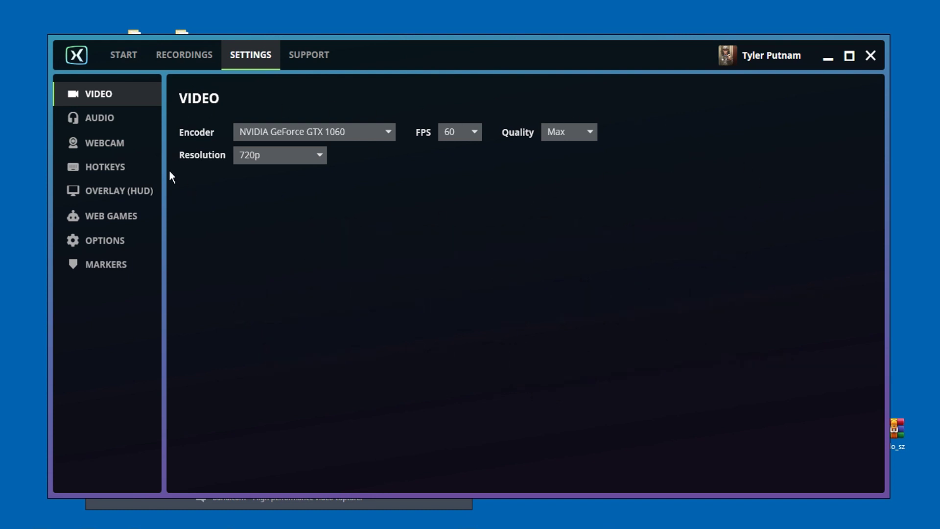
Step: In the audio settings, select the Realtek High Definition Audio speakers and use System sounds after trying Game sound only
{"action": "left_click", "coordinate": [131, 119]}
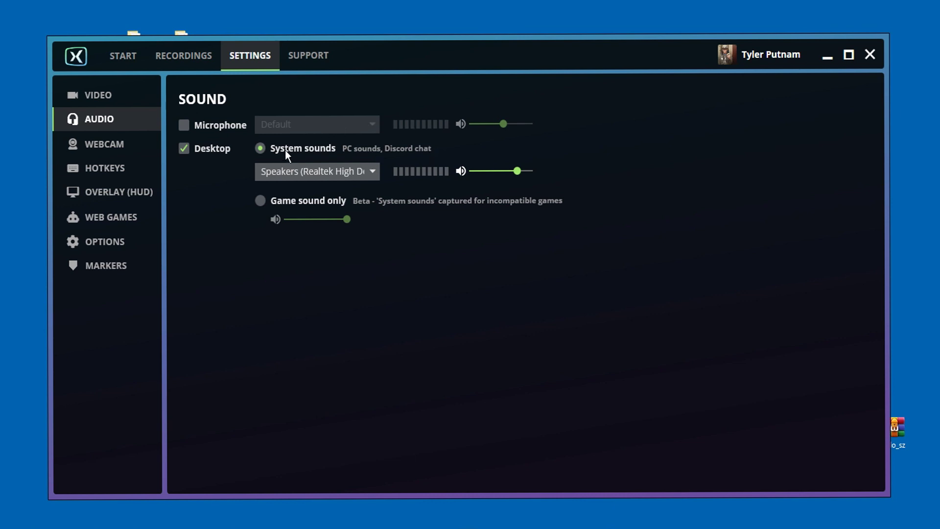
{"action": "left_click", "coordinate": [291, 177]}
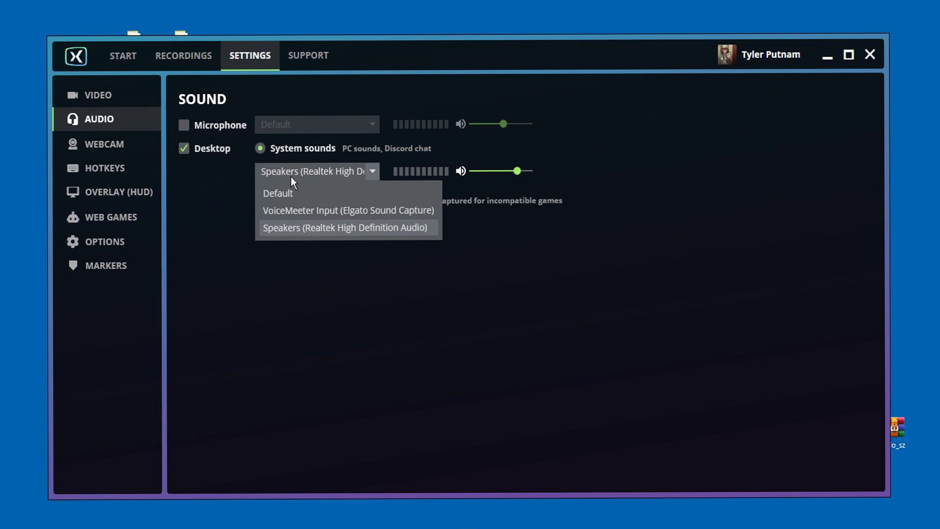
{"action": "left_click", "coordinate": [355, 228]}
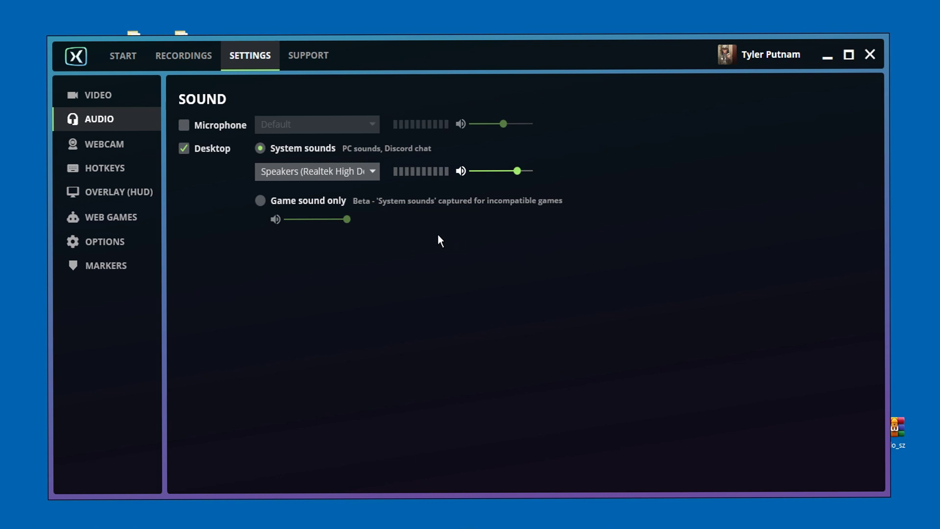
{"action": "left_click", "coordinate": [260, 200]}
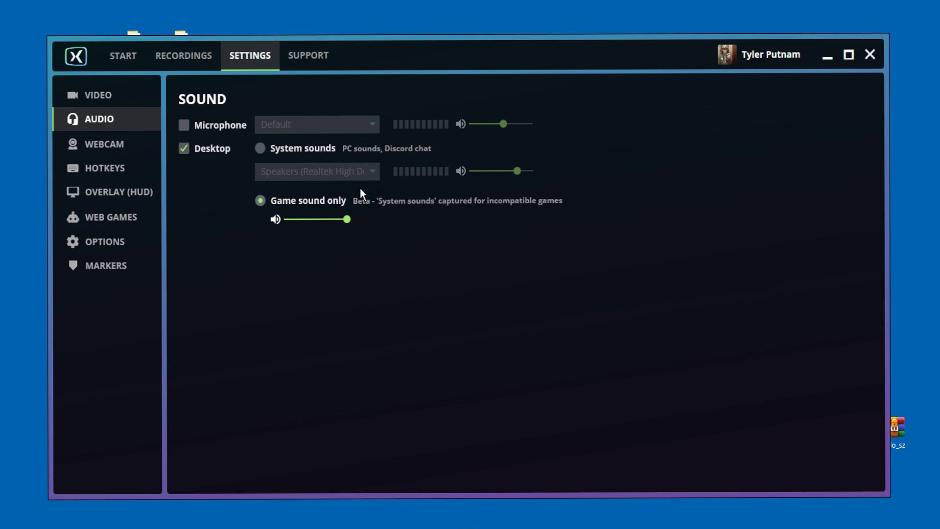
{"action": "left_click", "coordinate": [260, 148]}
Step: Enable webcam recording to inspect its source options, and disable it again
{"action": "left_click", "coordinate": [105, 149]}
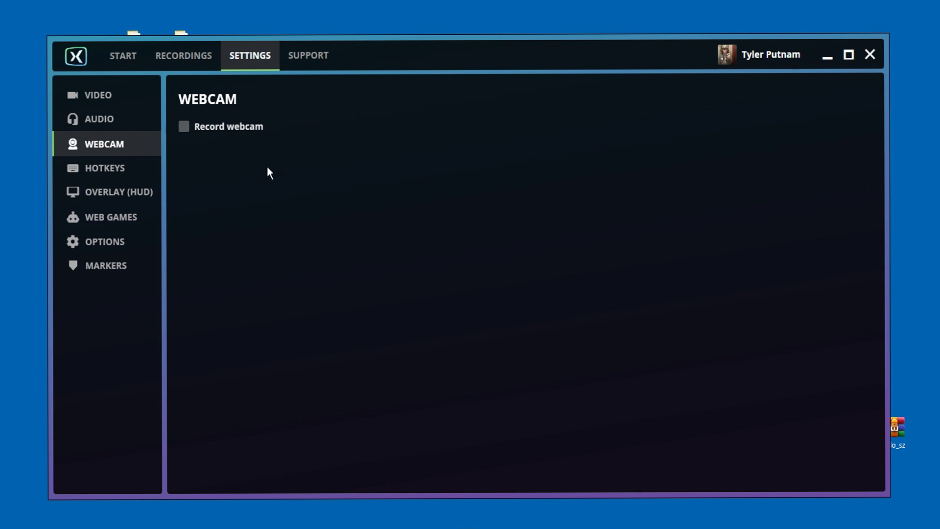
{"action": "left_click", "coordinate": [187, 127]}
{"action": "left_click", "coordinate": [324, 174]}
{"action": "left_click", "coordinate": [282, 193]}
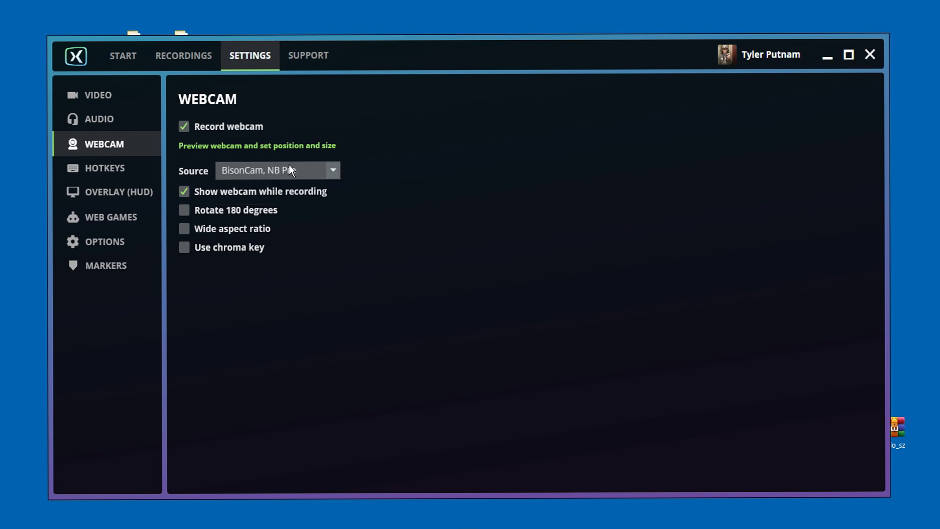
{"action": "left_click", "coordinate": [215, 126]}
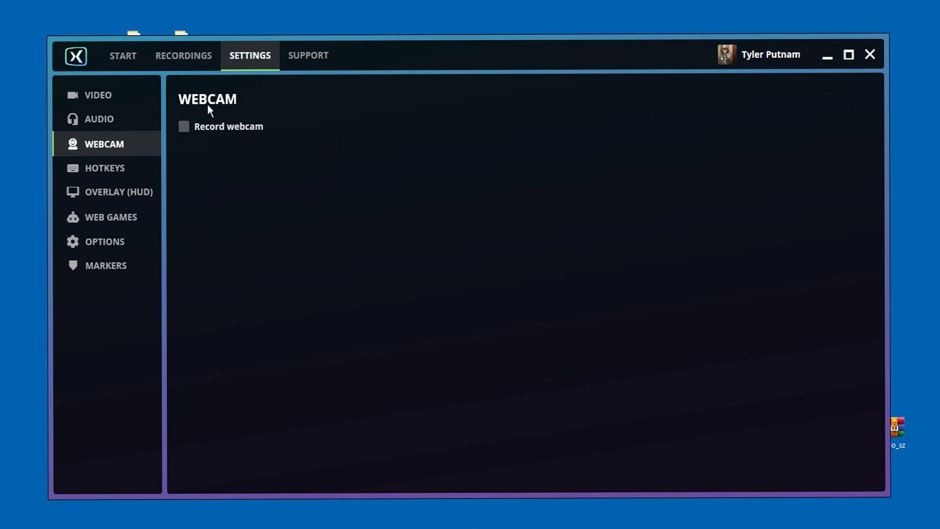
Step: Review the hotkey assignments, the overlay settings and the recording instructions on the start page
{"action": "left_click", "coordinate": [147, 168]}
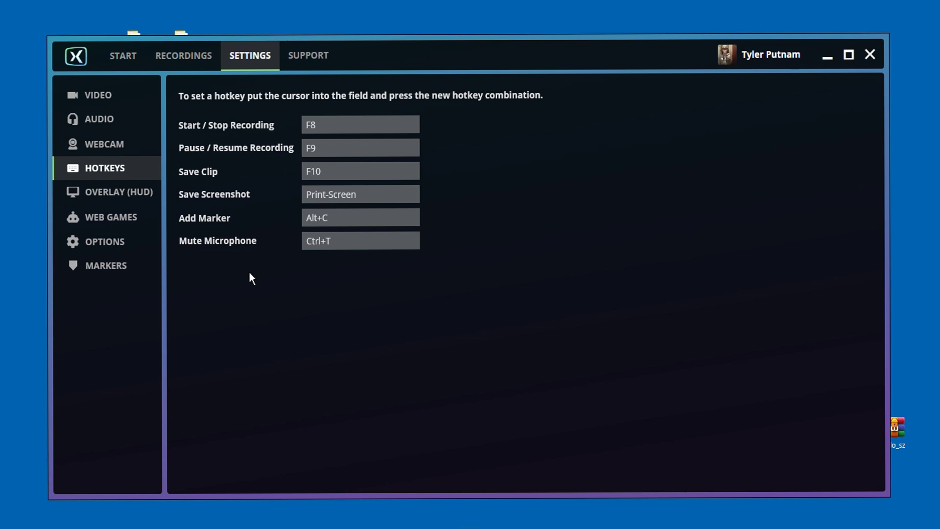
{"action": "left_click", "coordinate": [153, 198]}
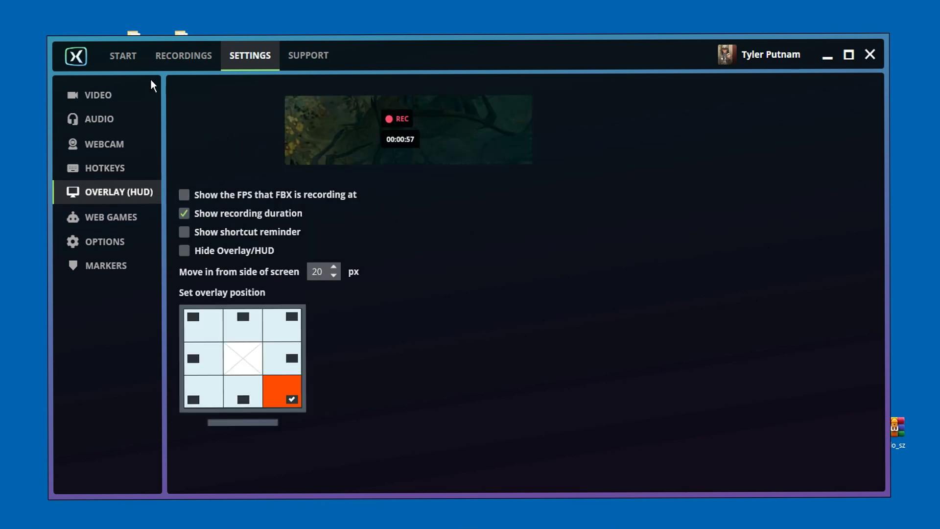
{"action": "left_click", "coordinate": [133, 57]}
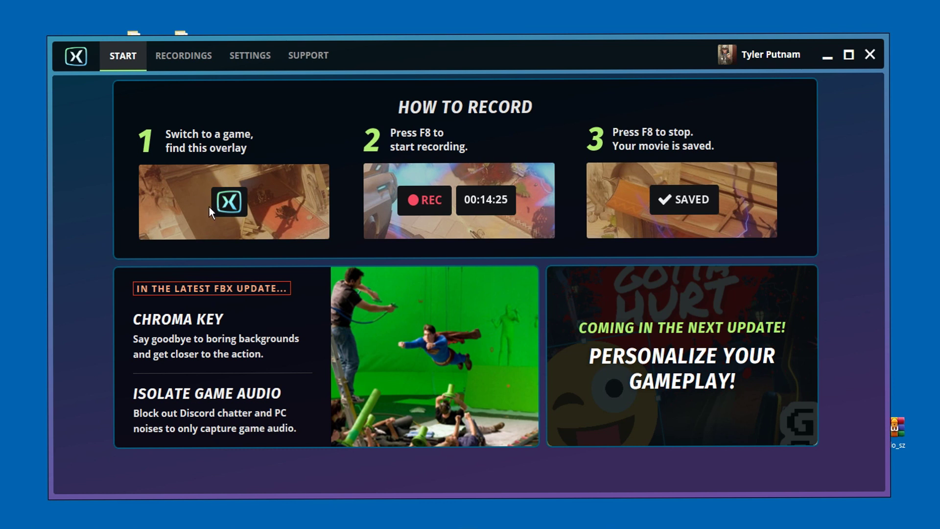
Step: Return to the overlay settings and try the different overlay positions around the screen, ending on the bottom-right corner
{"action": "left_click", "coordinate": [248, 65]}
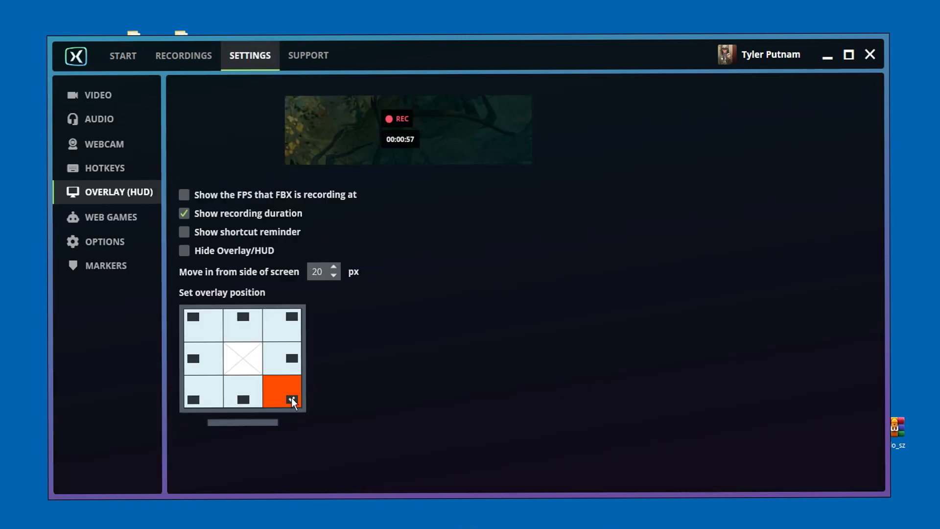
{"action": "left_click", "coordinate": [287, 363]}
{"action": "left_click", "coordinate": [286, 321]}
{"action": "left_click", "coordinate": [254, 321]}
{"action": "left_click", "coordinate": [205, 322]}
{"action": "left_click", "coordinate": [207, 357]}
{"action": "left_click", "coordinate": [216, 390]}
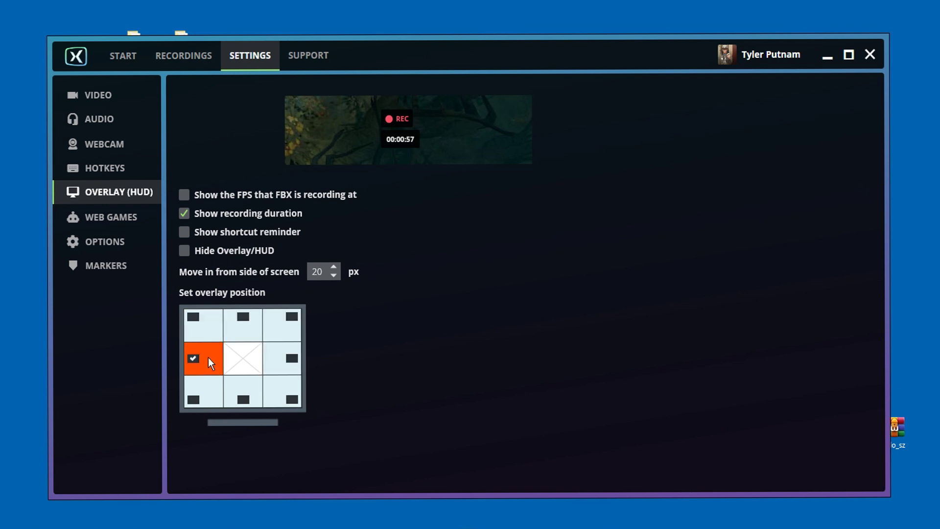
{"action": "left_click", "coordinate": [244, 391]}
{"action": "left_click", "coordinate": [282, 396]}
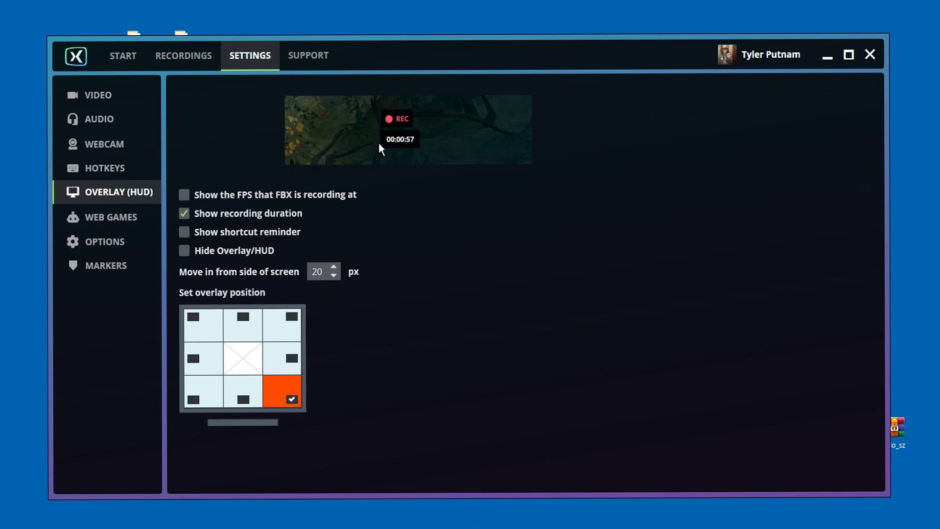
Step: Turn the overlay's shortcut reminder on and off, and do the same for its recording FPS display
{"action": "left_click", "coordinate": [191, 233]}
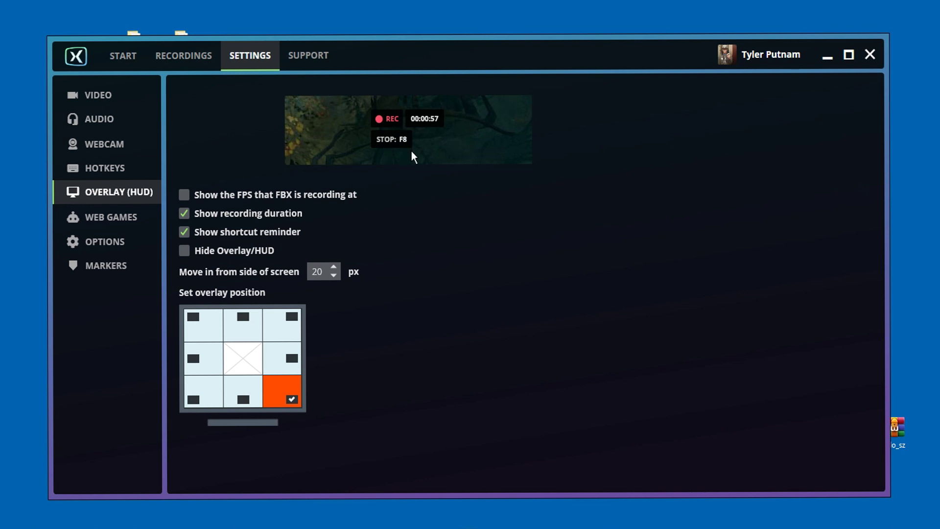
{"action": "left_click", "coordinate": [184, 231]}
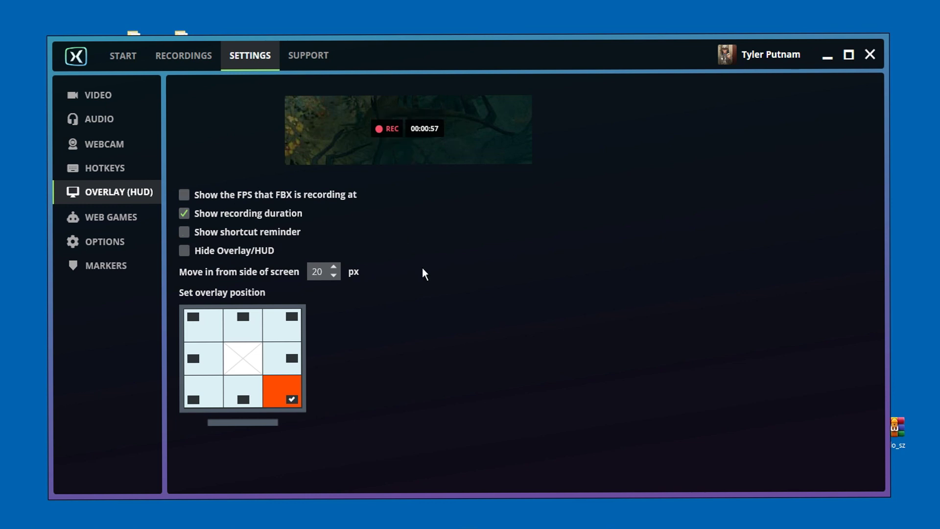
{"action": "left_click", "coordinate": [185, 195]}
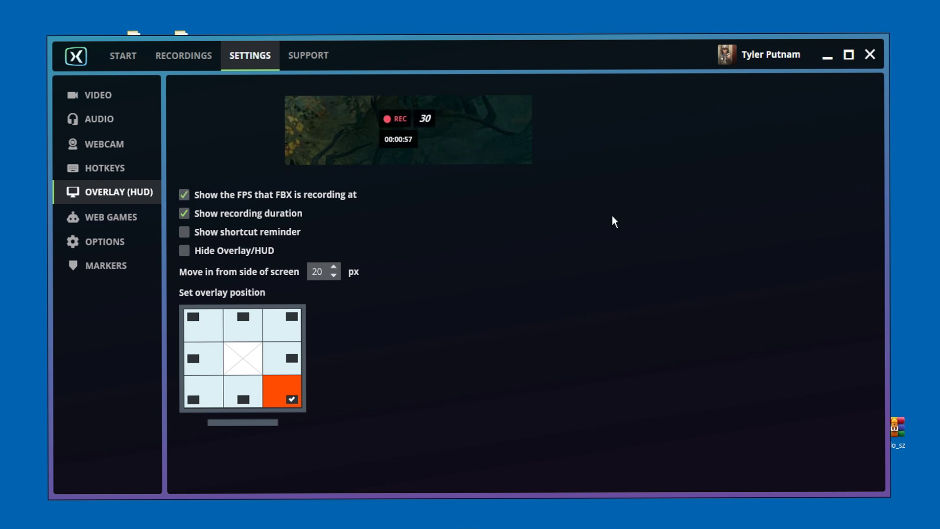
{"action": "left_click", "coordinate": [189, 194]}
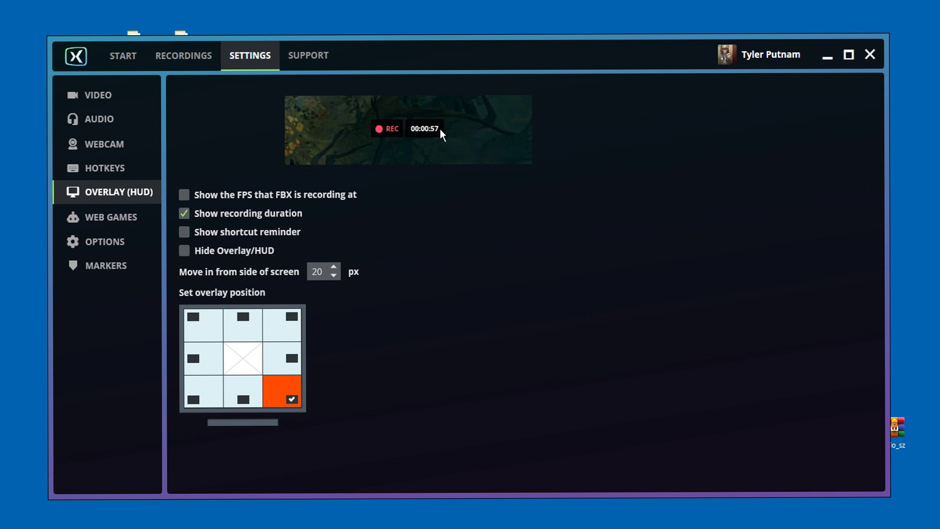
Step: Try other overlay positions before restoring the bottom-right corner, and turn hiding of the overlay on and off
{"action": "left_click", "coordinate": [289, 336]}
{"action": "left_click", "coordinate": [199, 313]}
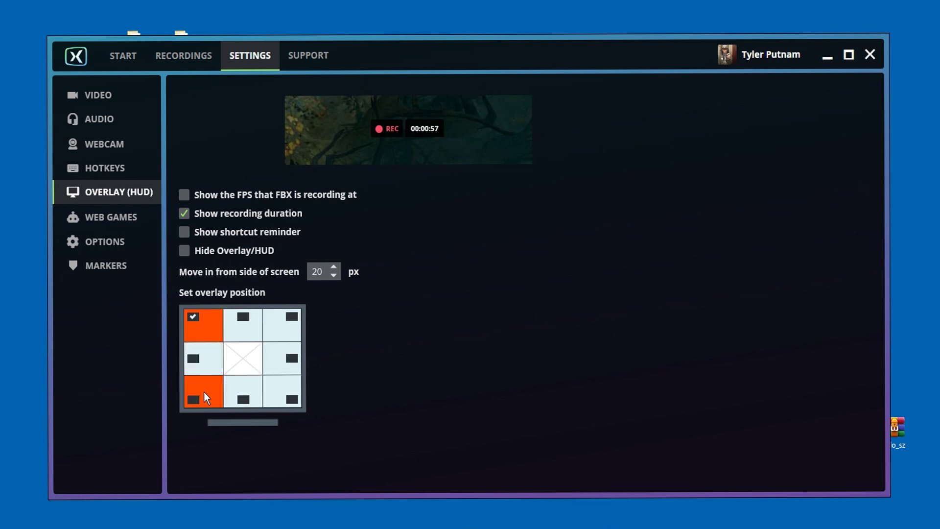
{"action": "left_click", "coordinate": [204, 392]}
{"action": "left_click", "coordinate": [286, 404]}
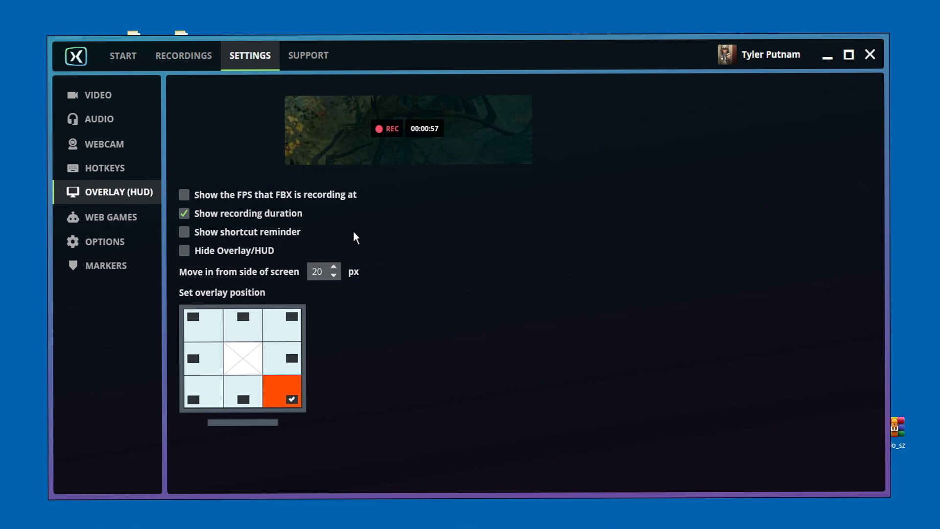
{"action": "left_click", "coordinate": [184, 251]}
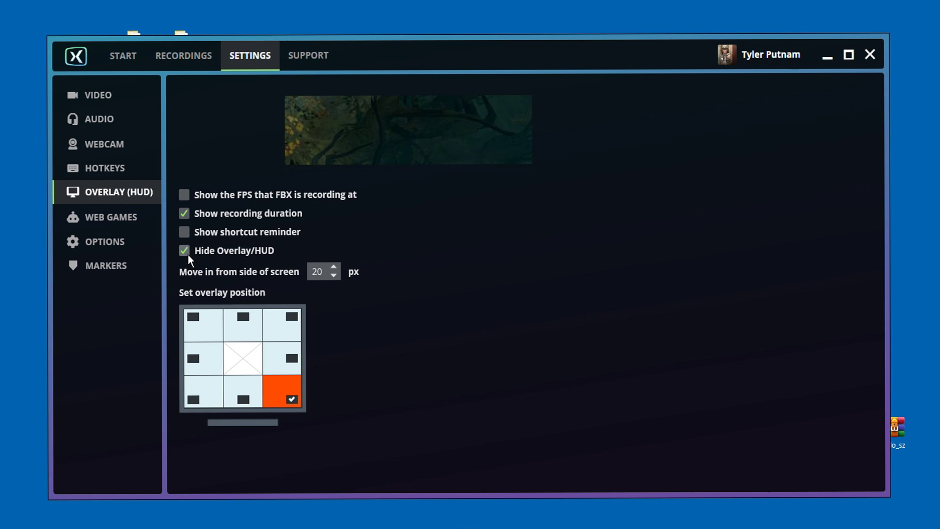
{"action": "left_click", "coordinate": [219, 251]}
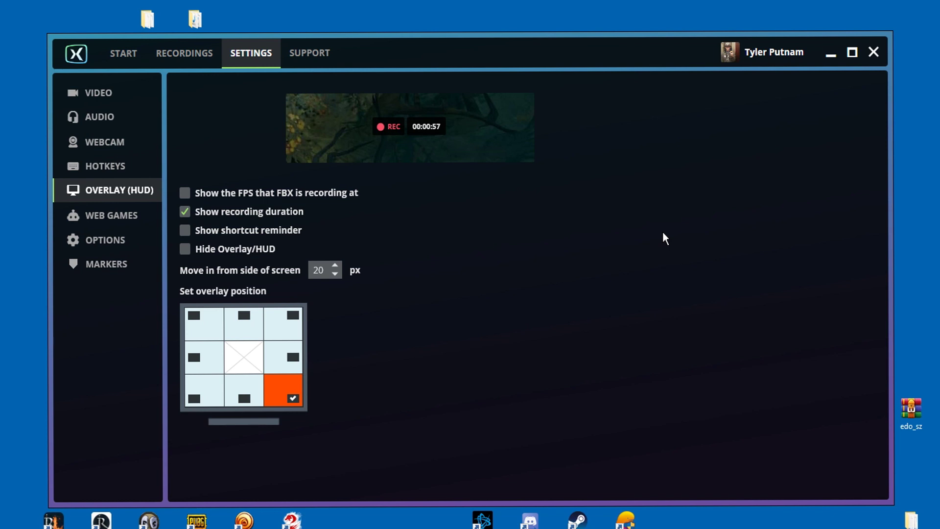
Step: Review the video, audio, webcam and hotkey settings in turn
{"action": "left_click", "coordinate": [81, 100]}
{"action": "left_click", "coordinate": [86, 123]}
{"action": "left_click", "coordinate": [92, 146]}
{"action": "left_click", "coordinate": [92, 166]}
Step: Return to the overlay settings, try the top-right overlay position, and restore the bottom-right corner
{"action": "left_click", "coordinate": [103, 184]}
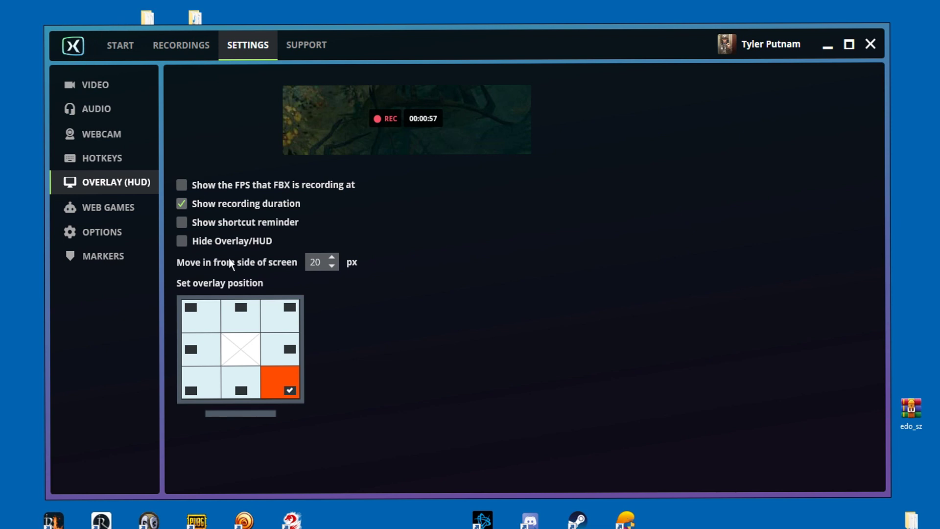
{"action": "left_click", "coordinate": [291, 308]}
{"action": "left_click", "coordinate": [298, 380]}
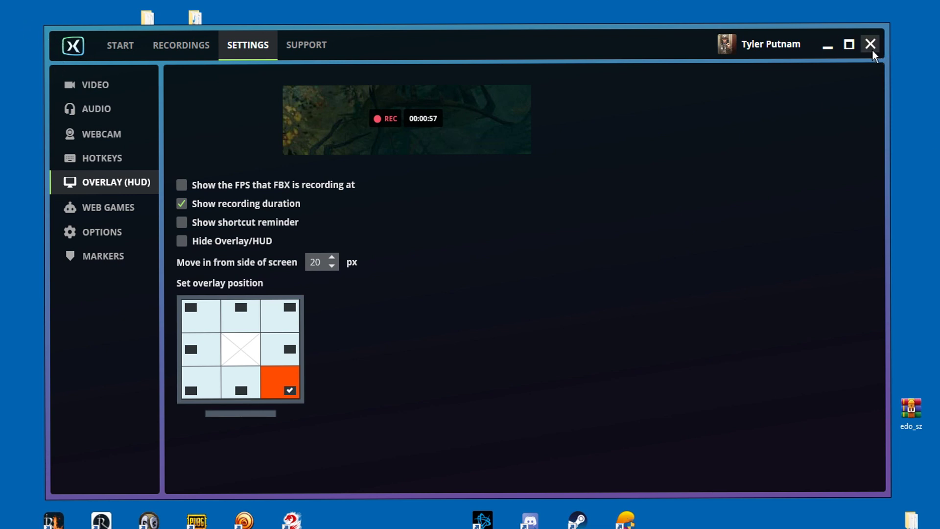
Step: Review the hotkey assignments and the start page's recording instructions, and minimize the recorder window
{"action": "left_click", "coordinate": [124, 155]}
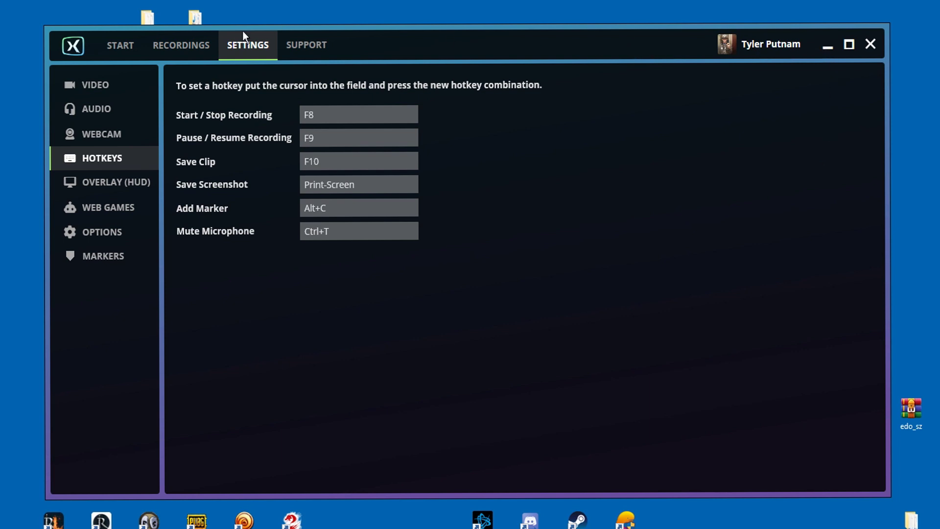
{"action": "left_click", "coordinate": [119, 46]}
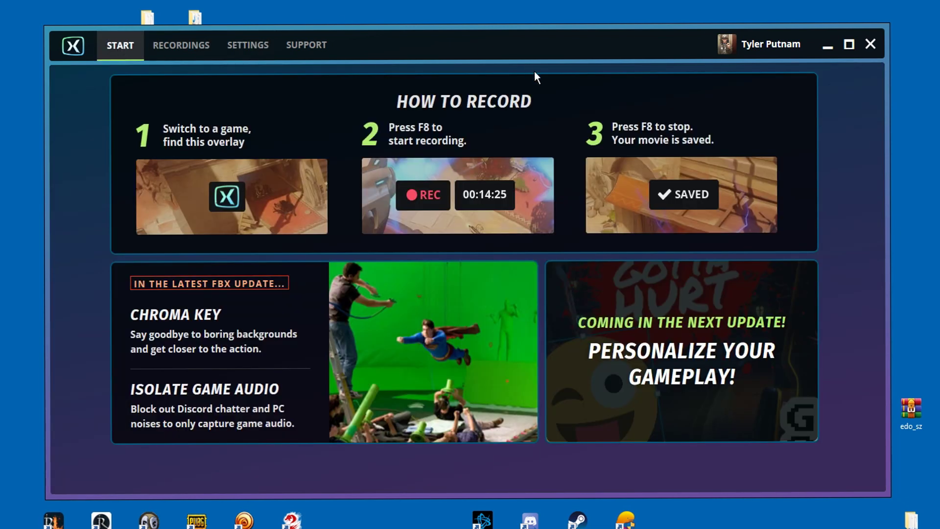
{"action": "left_click_drag", "start_coordinate": [540, 39], "coordinate": [545, 19]}
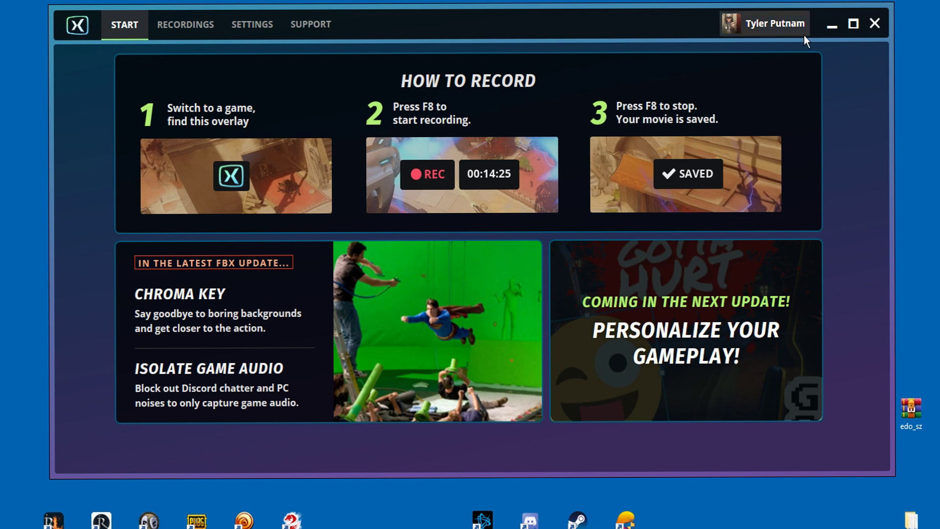
{"action": "left_click", "coordinate": [838, 27]}
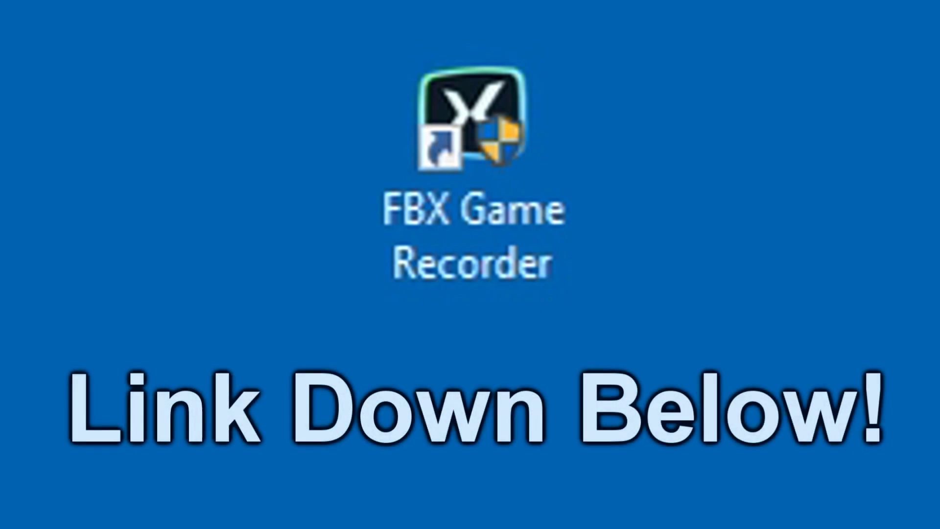
{"action": "left_click_drag", "start_coordinate": [425, 255], "coordinate": [458, 255]}
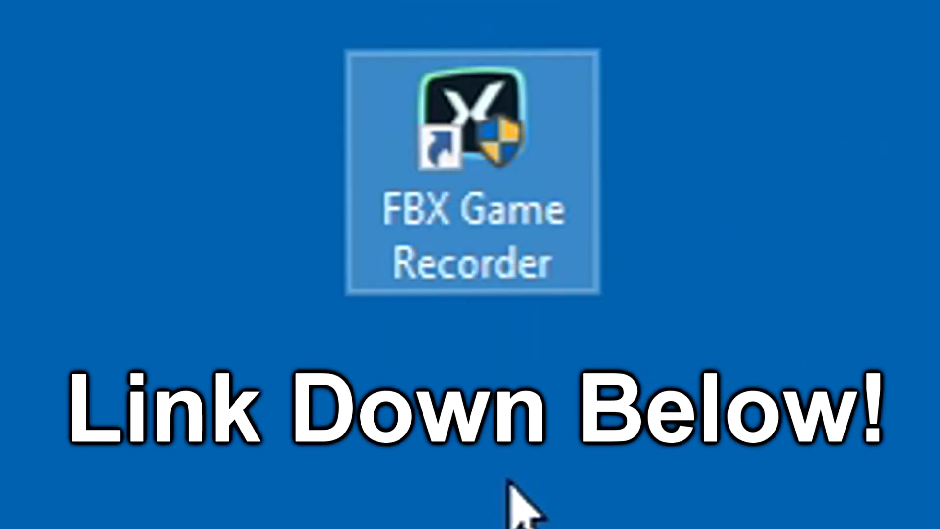
{"action": "left_click", "coordinate": [508, 482]}
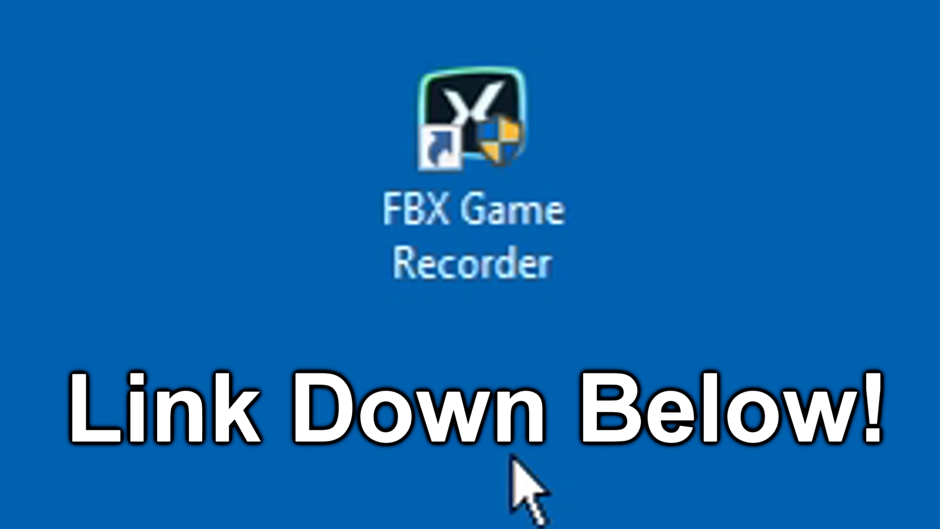